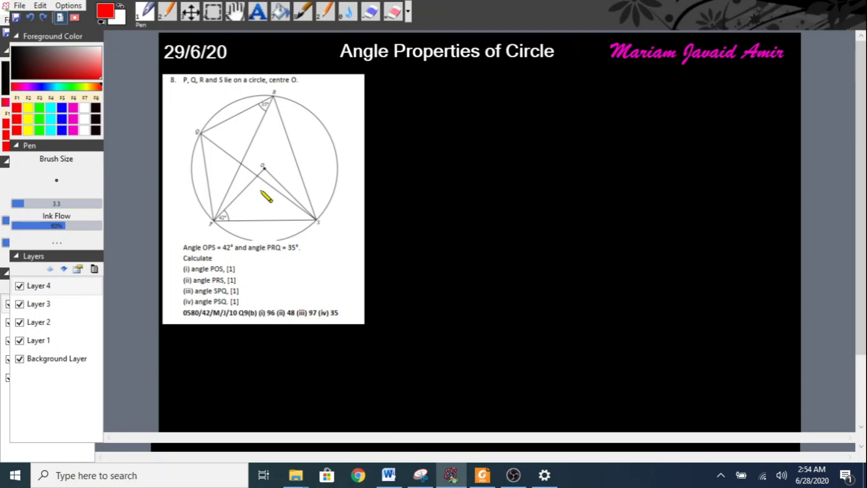
Write the red question number (8) to the right of the pasted circle question
mouse_move(405, 98)
left_mouse_down()
mouse_move(397, 108)
mouse_move(401, 134)
mouse_move(411, 115)
mouse_move(418, 141)
mouse_move(383, 147)
left_mouse_up()
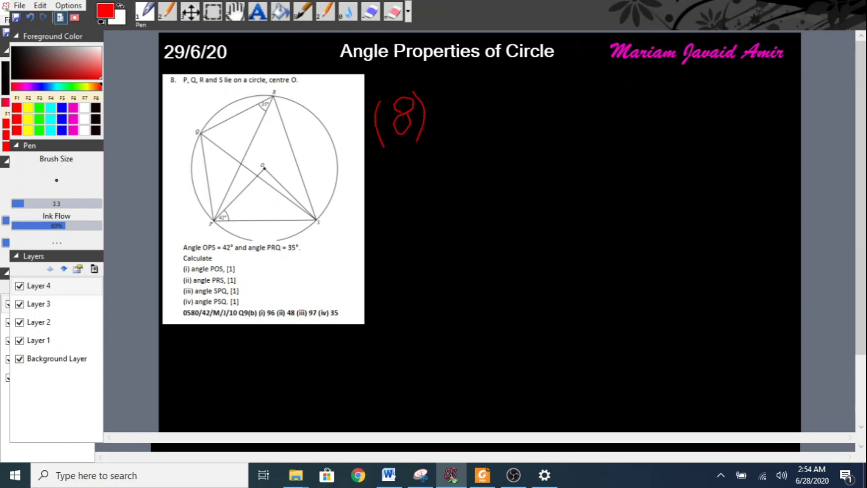
Write the red (i) part label with four answer lines beside it
mouse_move(449, 128)
left_mouse_down()
mouse_move(449, 159)
mouse_move(470, 166)
mouse_move(434, 168)
left_mouse_up()
left_click_drag(507, 160, 606, 162)
left_click_drag(510, 189, 611, 199)
left_click_drag(518, 233, 616, 230)
left_click_drag(523, 256, 604, 253)
Add the red (ii) label and its answer lines, then wipe all red handwriting off the layer
mouse_move(443, 314)
left_mouse_down()
mouse_move(444, 337)
mouse_move(458, 335)
left_mouse_up()
left_click_drag(467, 297, 456, 346)
left_click_drag(420, 309, 433, 350)
left_click_drag(534, 313, 627, 307)
left_click_drag(547, 335, 637, 333)
left_click_drag(556, 355, 631, 354)
left_click_drag(545, 372, 622, 367)
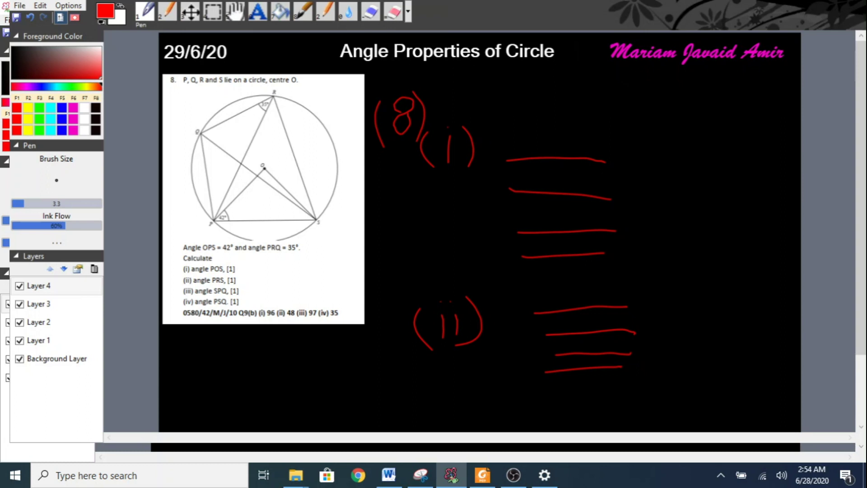
key("Delete")
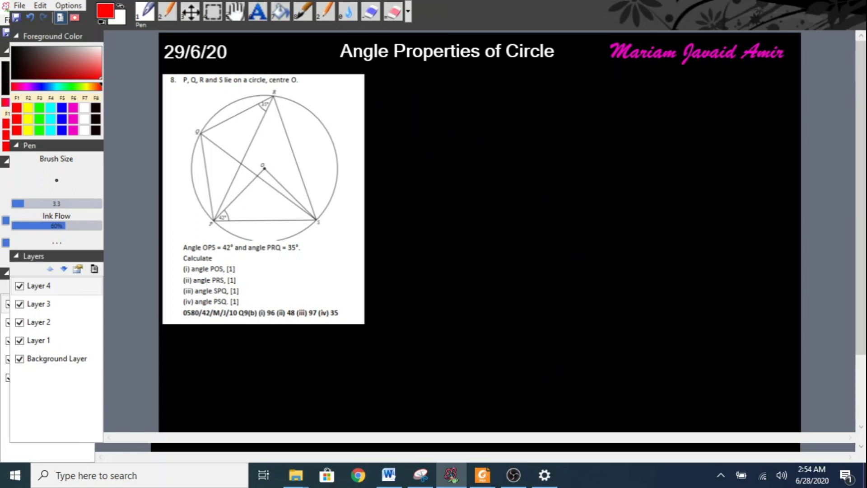
Draw red check marks over the circle diagram, date, title and pink name
mouse_move(269, 183)
left_mouse_down()
mouse_move(357, 168)
mouse_move(350, 150)
left_mouse_up()
left_click_drag(199, 63, 295, 34)
left_click_drag(433, 58, 547, 53)
mouse_move(647, 61)
left_mouse_down()
mouse_move(699, 68)
mouse_move(720, 57)
left_mouse_up()
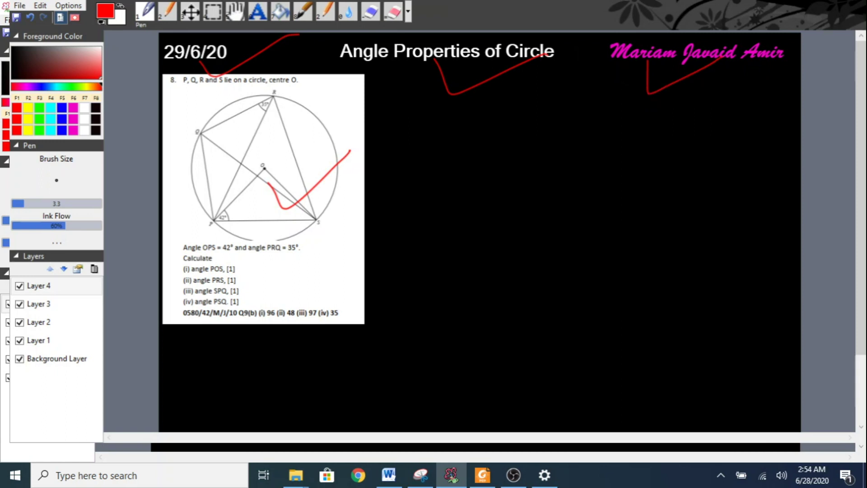
Undo the red checks and clear the question image from Layer 3
key("ctrl+z")
key("ctrl+z")
key("ctrl+z")
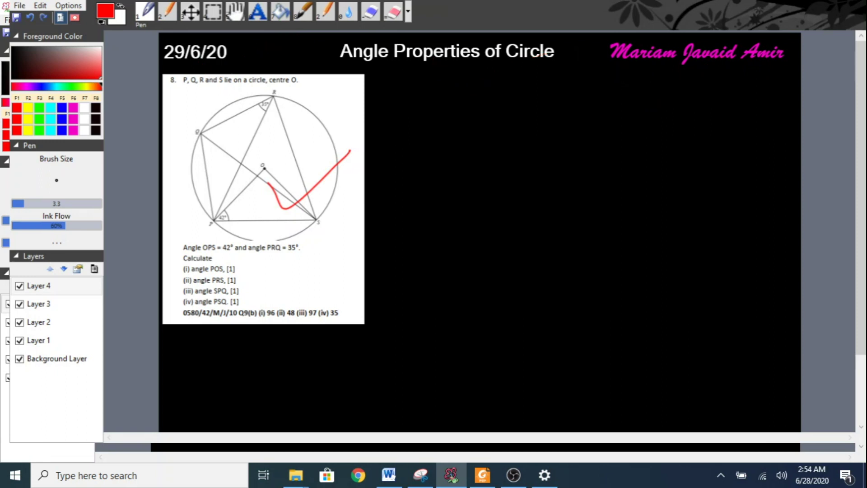
key("ctrl+z")
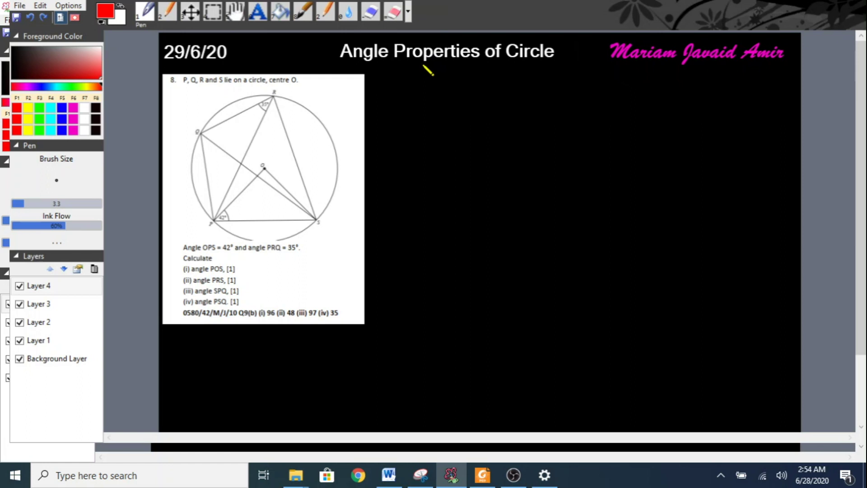
left_click(50, 310)
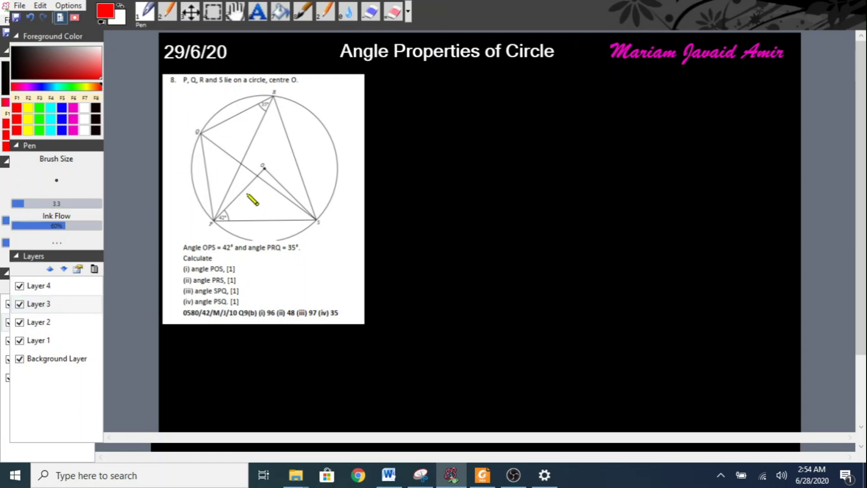
key("Delete")
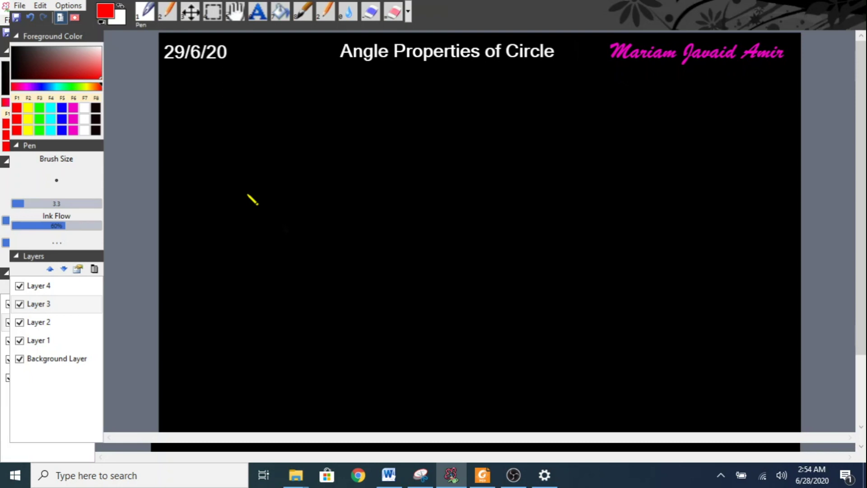
left_click_drag(181, 57, 221, 47)
mouse_move(443, 64)
left_mouse_down()
mouse_move(460, 83)
mouse_move(495, 53)
left_mouse_up()
mouse_move(662, 66)
left_mouse_down()
mouse_move(670, 89)
mouse_move(712, 57)
left_mouse_up()
key("ctrl+z")
key("ctrl+z")
key("ctrl+z")
Clear Layer 2's date and title, restore them, circle them in red, then clear Layer 2 again
left_click(59, 329)
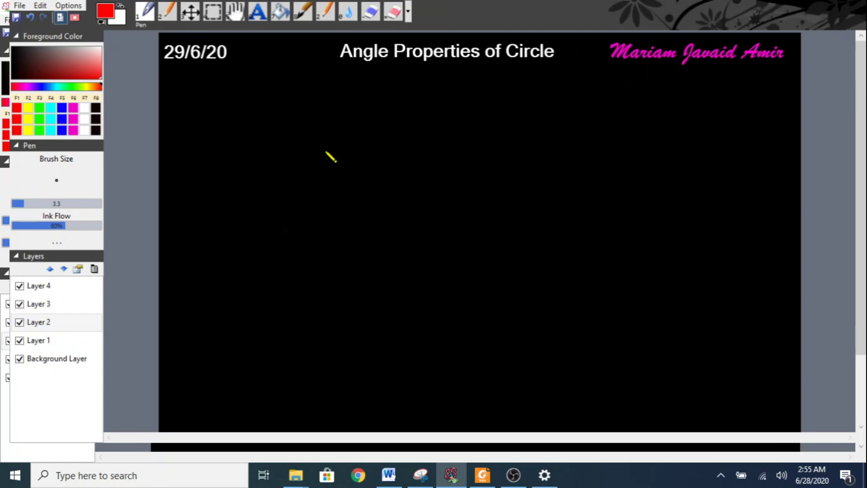
key("Delete")
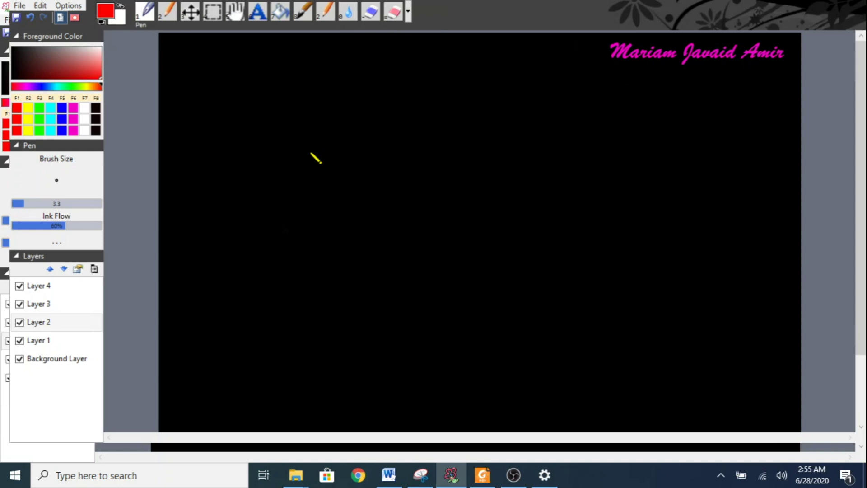
key("ctrl+z")
mouse_move(216, 38)
left_mouse_down()
mouse_move(179, 78)
mouse_move(220, 37)
left_mouse_up()
mouse_move(359, 45)
left_mouse_down()
mouse_move(345, 74)
mouse_move(551, 43)
mouse_move(386, 45)
left_mouse_up()
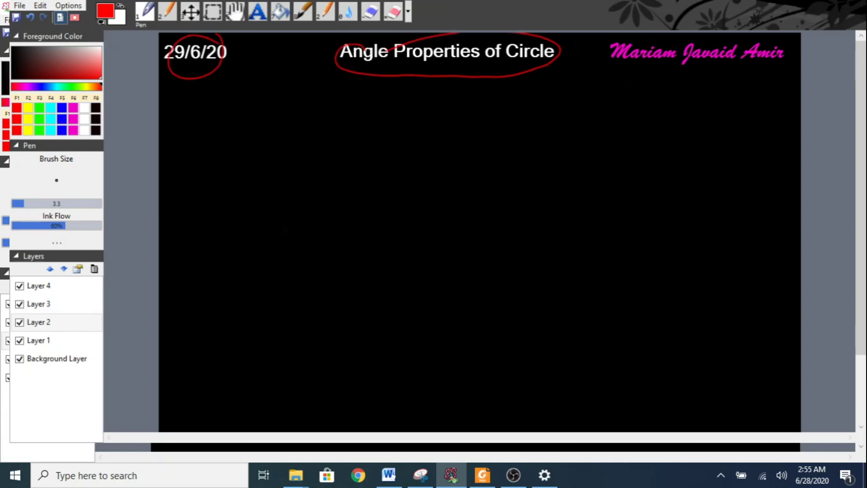
key("Delete")
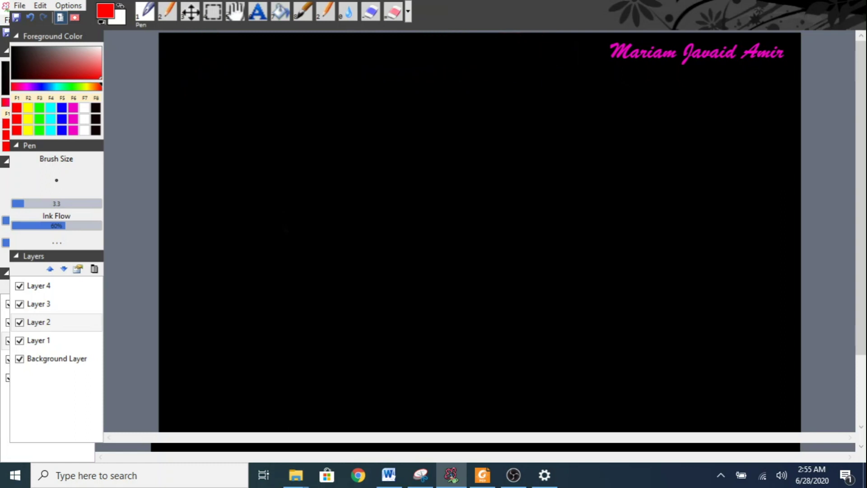
Try a red underline under the pink name on Layer 1, undo it, and reselect Layer 2
left_click(50, 342)
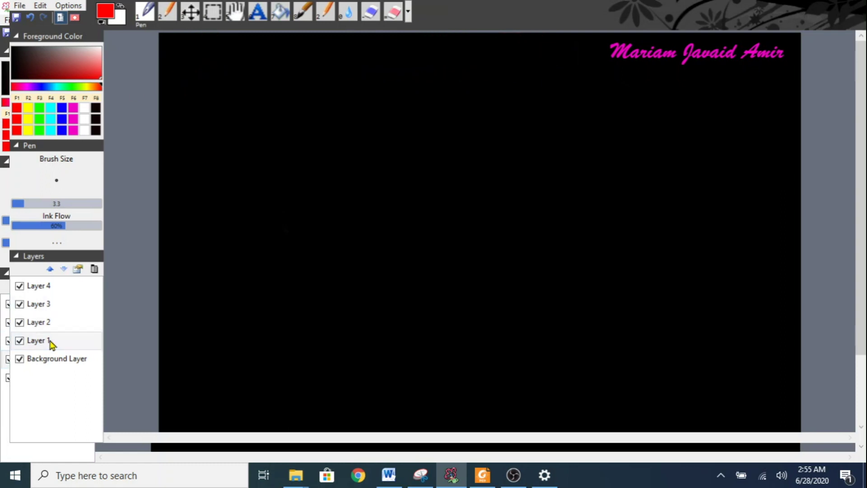
left_click_drag(613, 64, 768, 66)
key("ctrl+z")
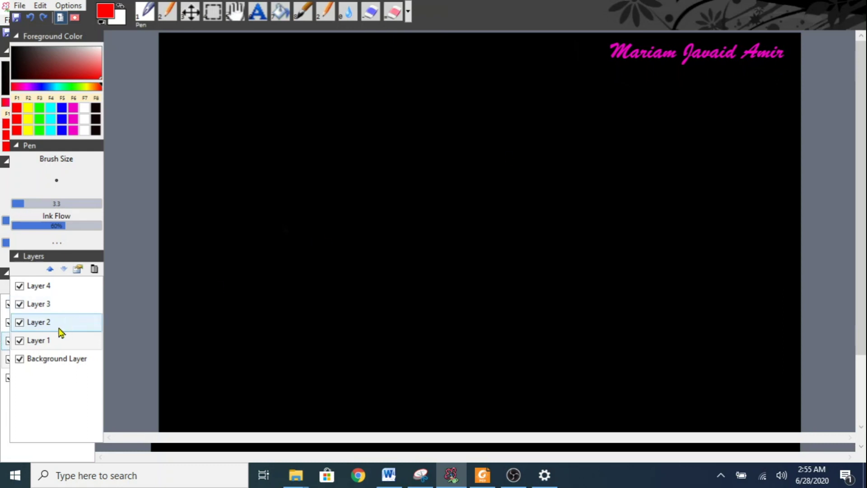
left_click(43, 328)
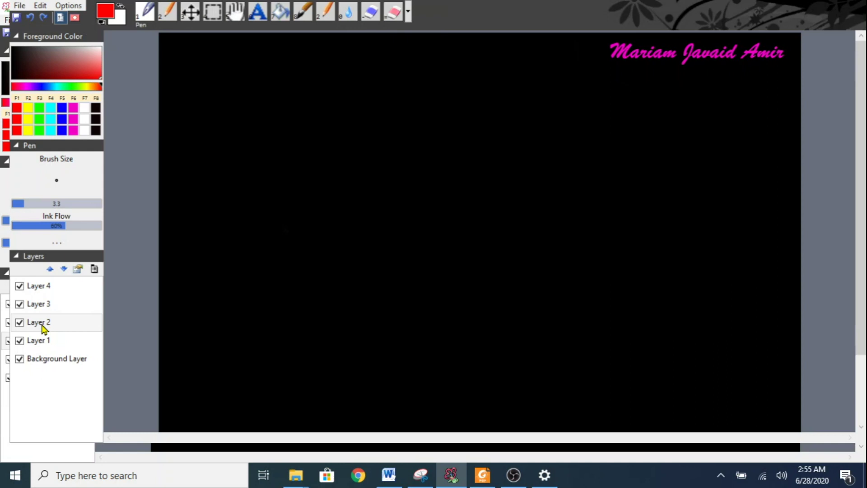
key("alt+Tab")
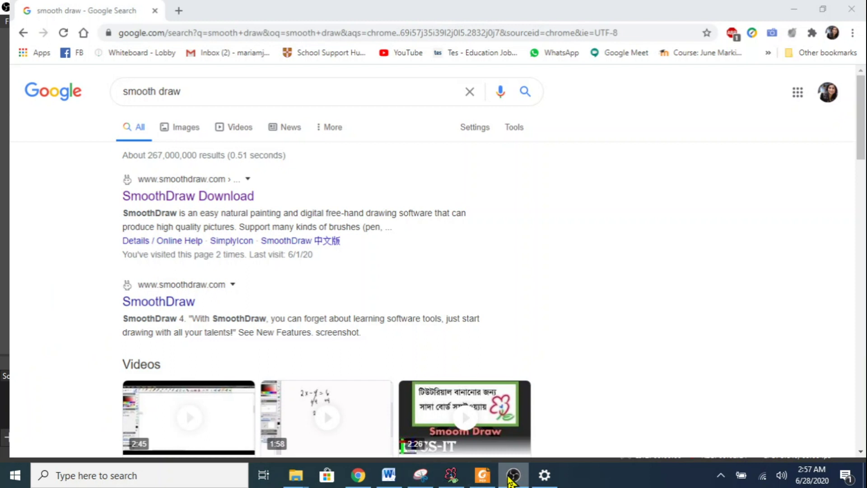
Open the SmoothDraw Download page from Chrome's search results and check the version in its downloads heading
left_click(358, 475)
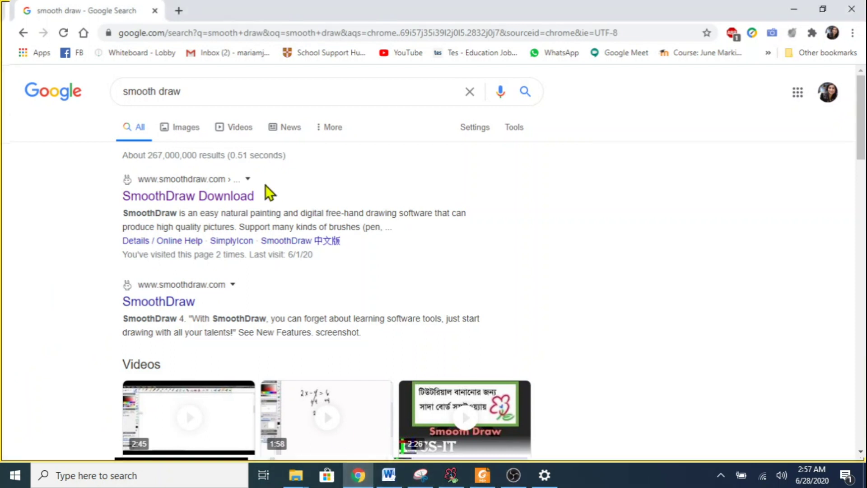
left_click(218, 196)
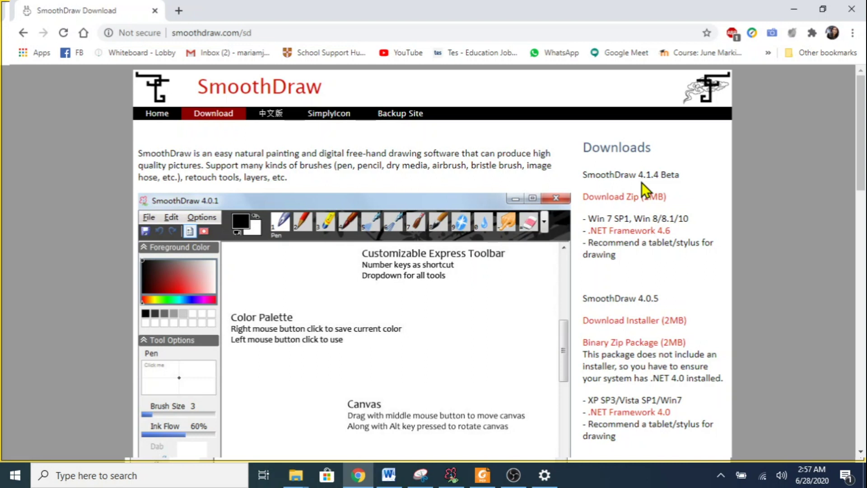
left_click_drag(643, 177, 679, 177)
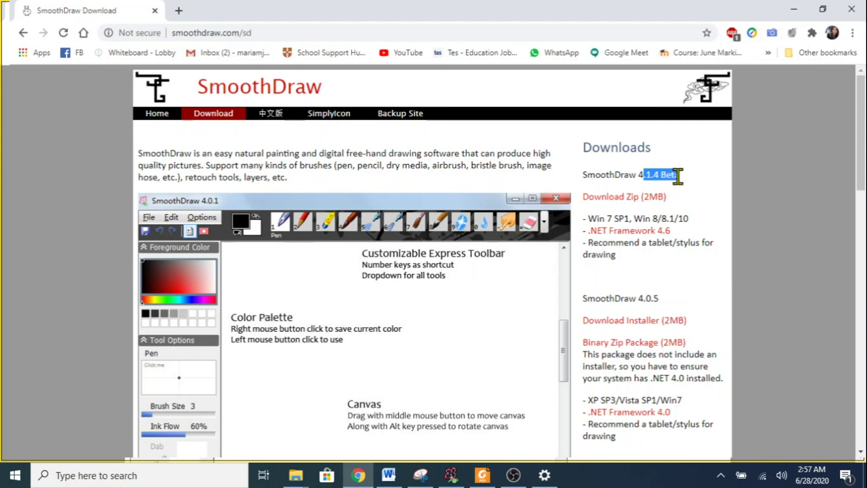
left_click(696, 175)
left_click_drag(862, 159, 862, 166)
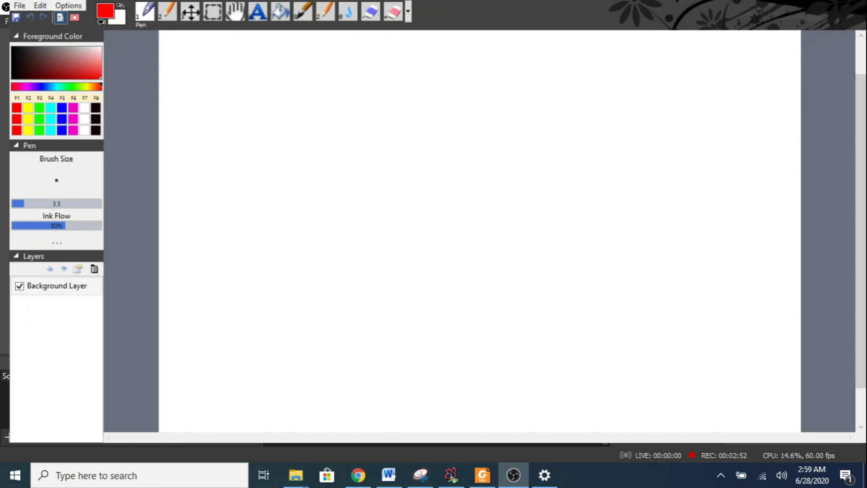
left_click(453, 475)
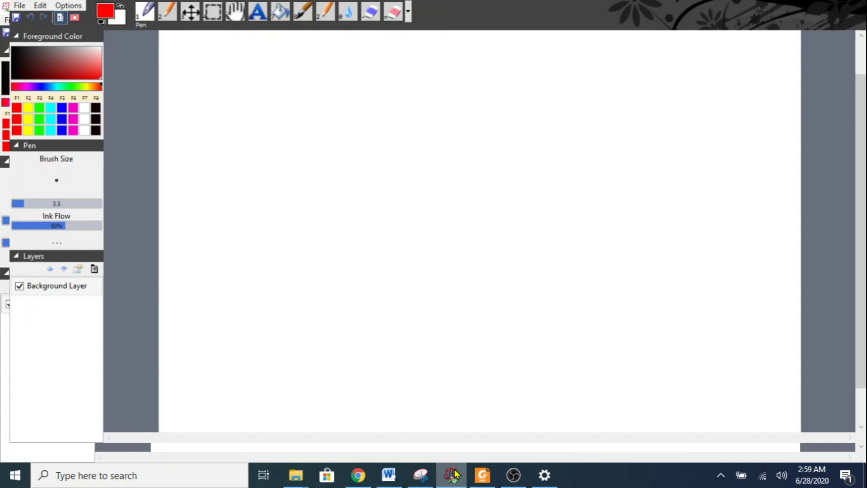
left_click(514, 478)
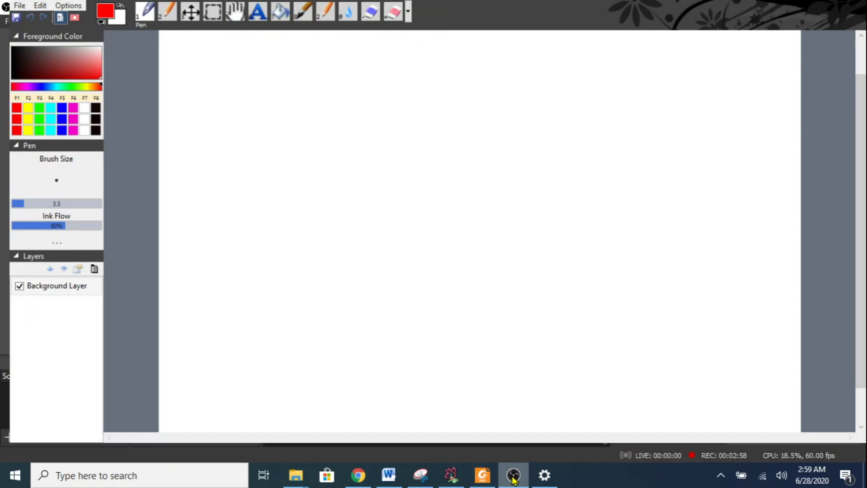
left_click(451, 474)
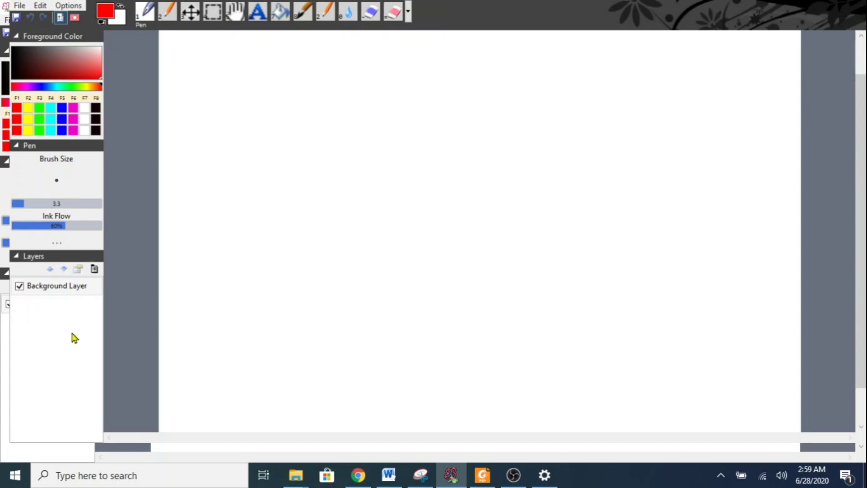
Add Layers 1 to 4 and fill the canvas on Layer 1 with black
left_click(94, 269)
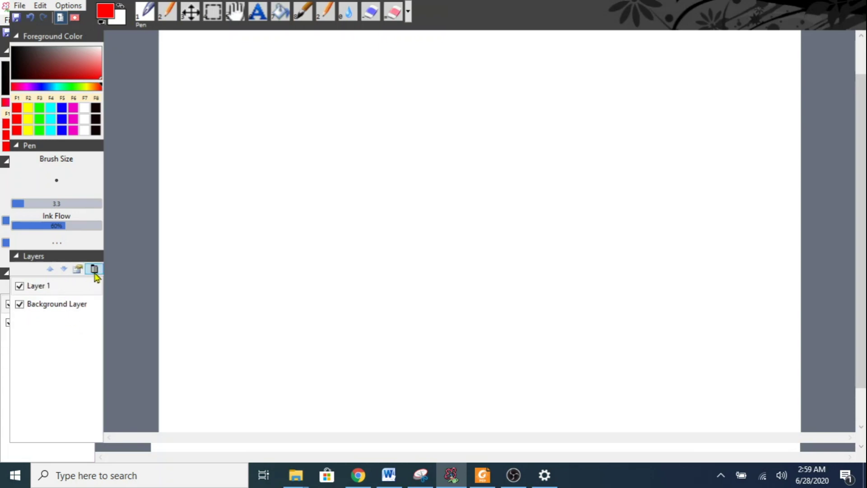
left_click(94, 269)
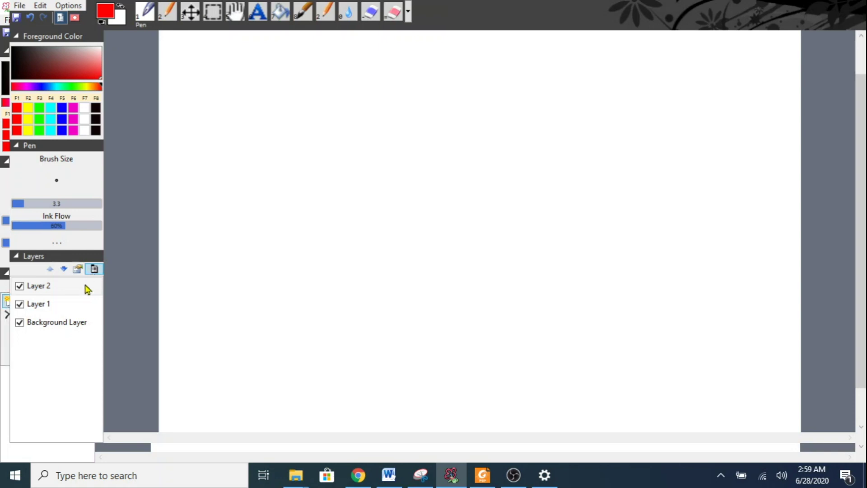
left_click(94, 270)
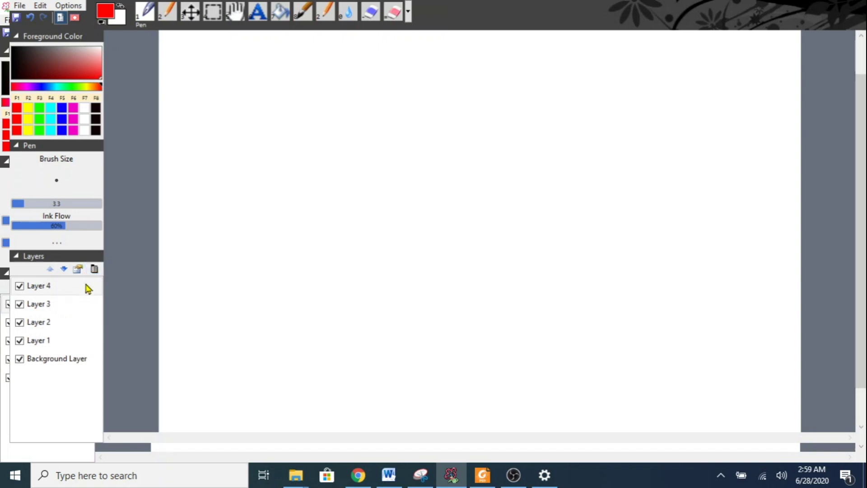
left_click(45, 340)
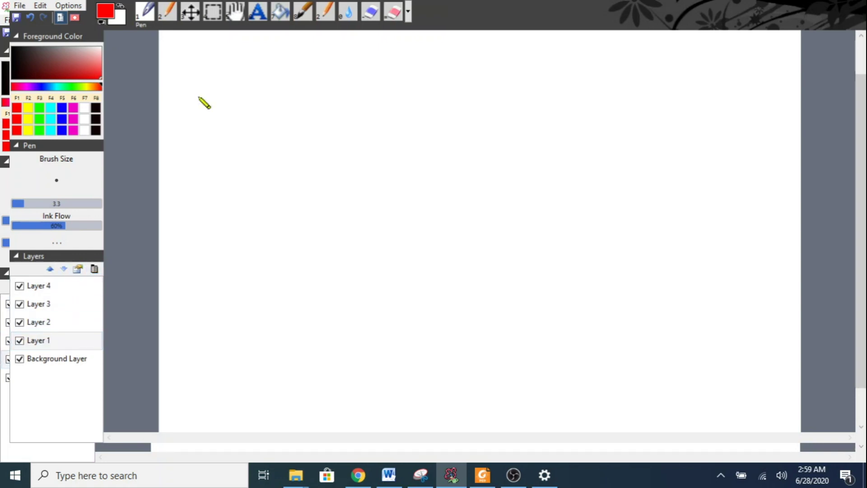
left_click(280, 18)
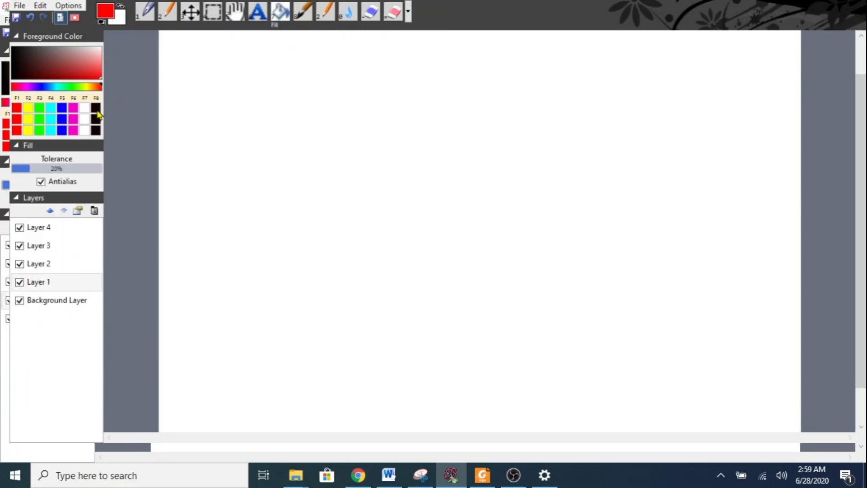
left_click(96, 117)
left_click(219, 117)
Settle on Layer 1 as the working layer after briefly picking Layers 2 and 4
left_click(44, 264)
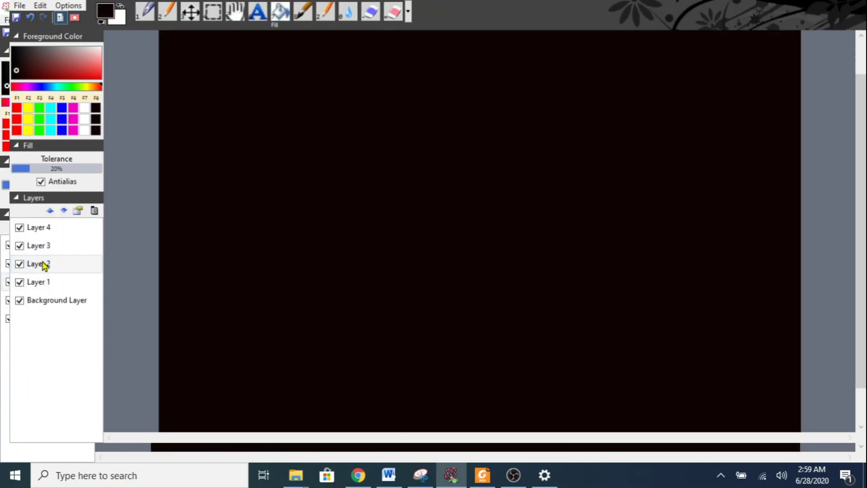
left_click(39, 228)
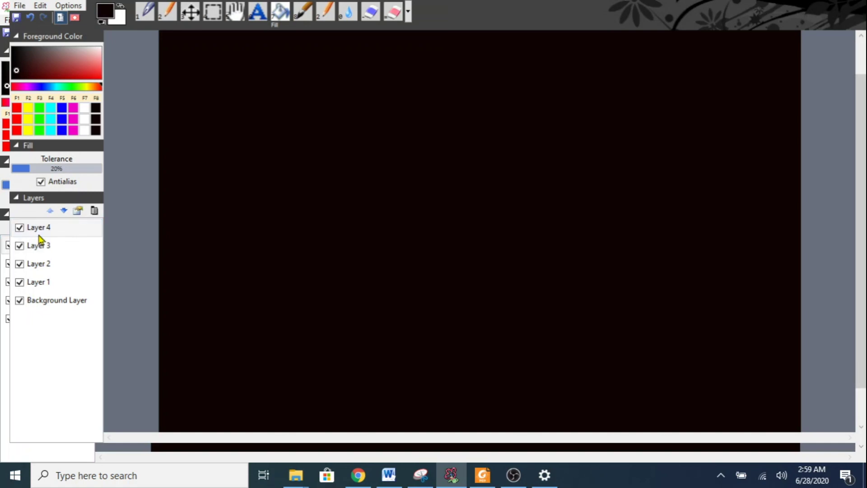
left_click(18, 285)
left_click(20, 266)
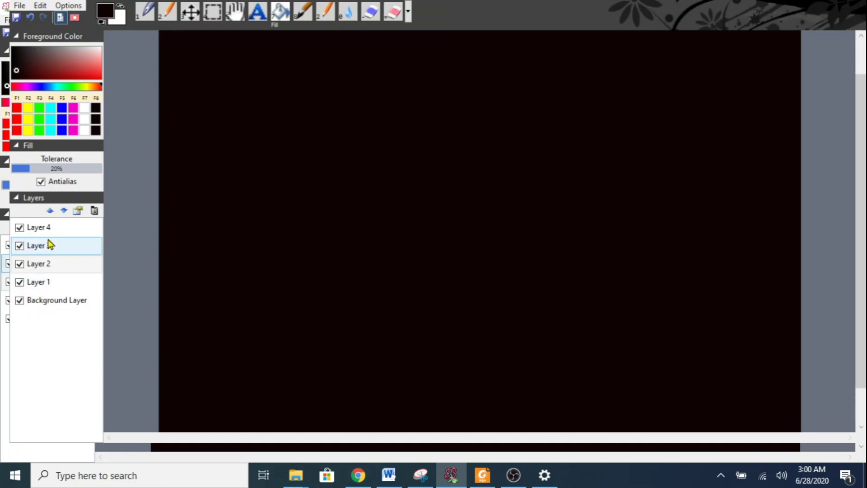
left_click(47, 283)
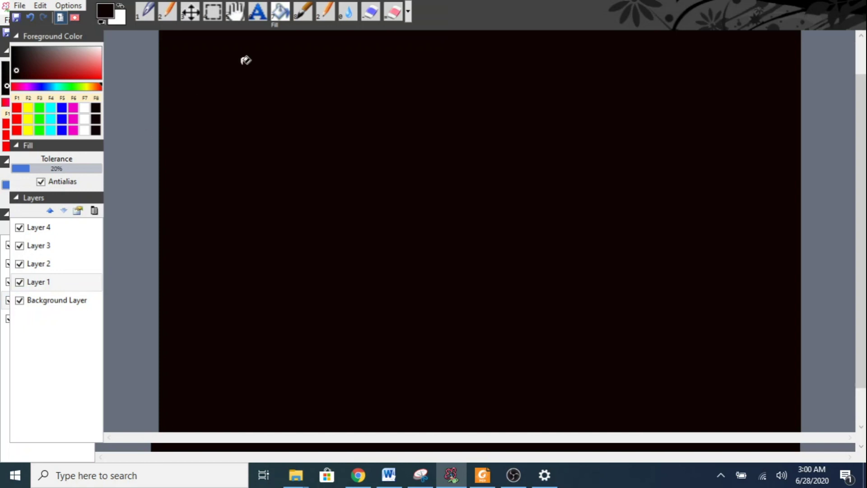
Type the author's full name as pink text and move it to the board's top-right corner
left_click(259, 13)
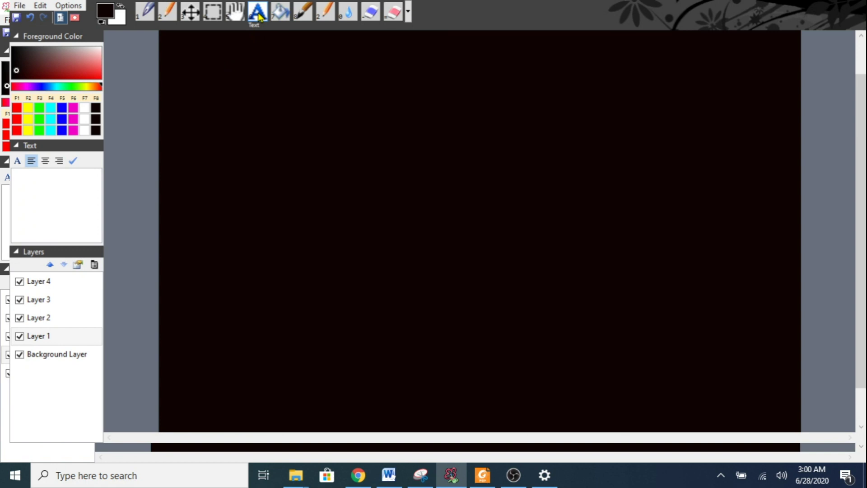
left_click(63, 206)
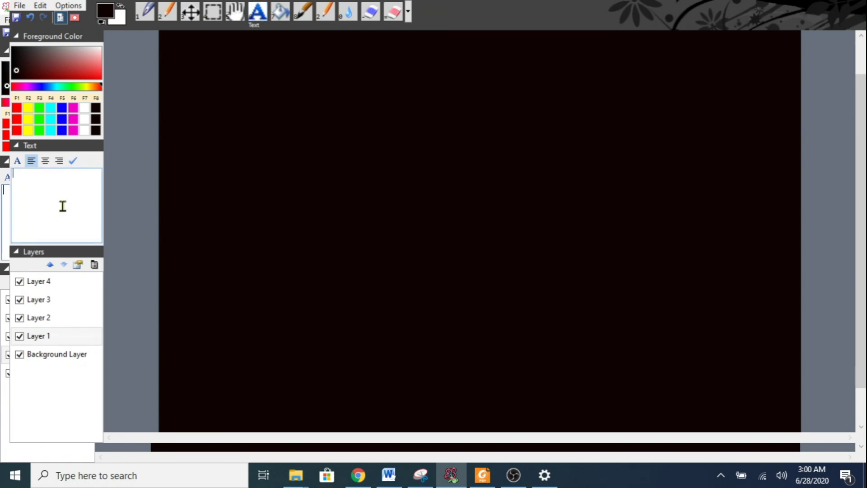
type("Ma=c")
key("BackSpace")
key("BackSpace")
key("BackSpace")
key("BackSpace")
left_click(74, 108)
left_click(27, 185)
type("Ma")
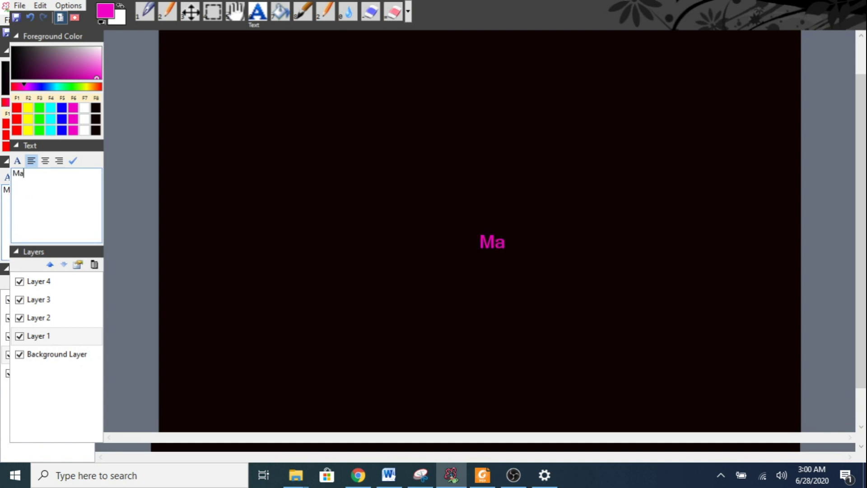
type("riam Ja")
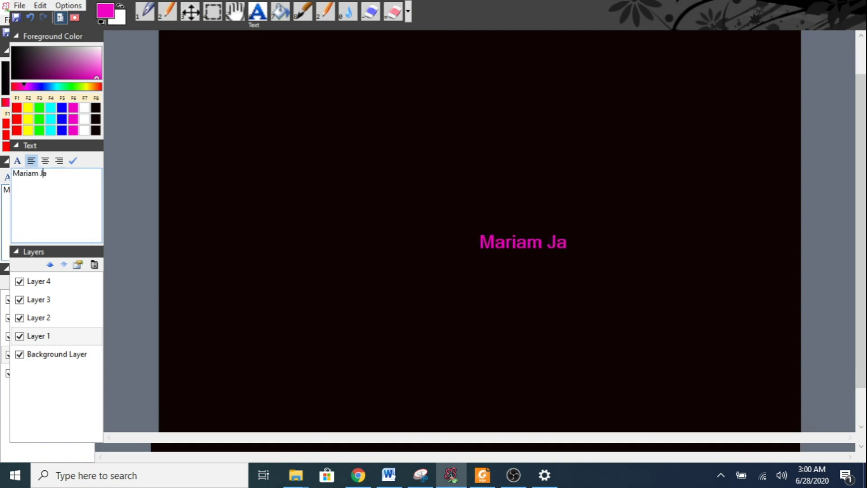
type("vaid Amir")
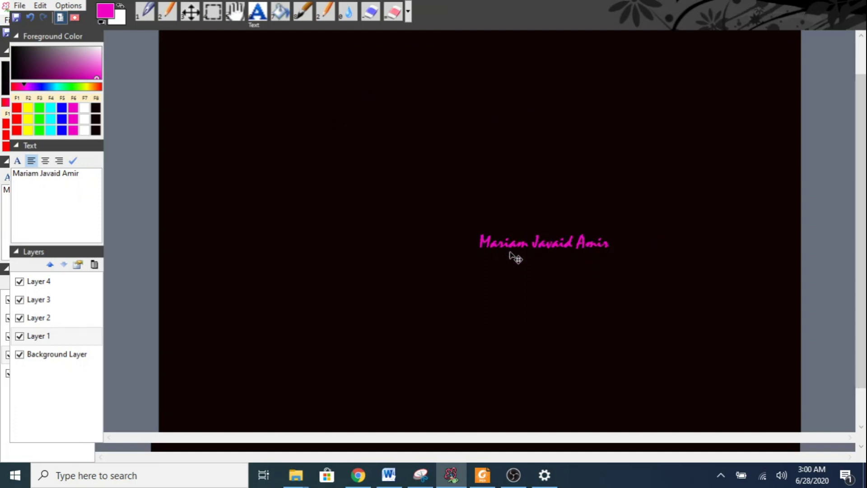
left_click_drag(521, 250, 679, 61)
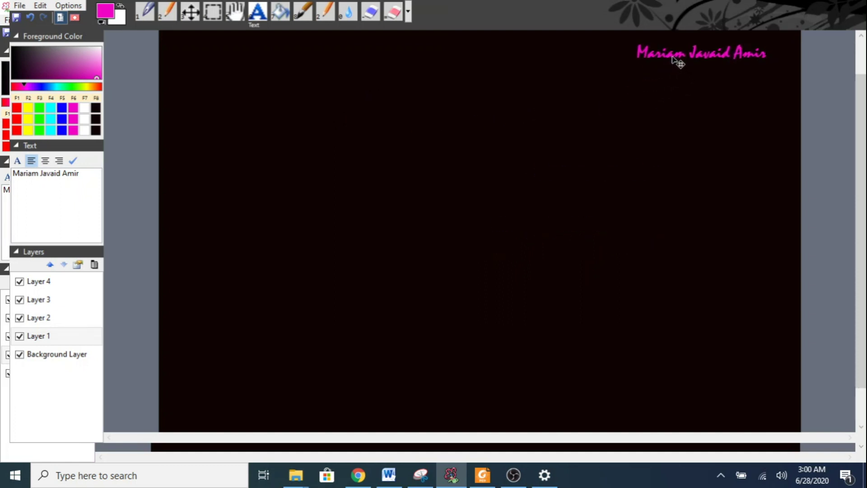
left_click(41, 325)
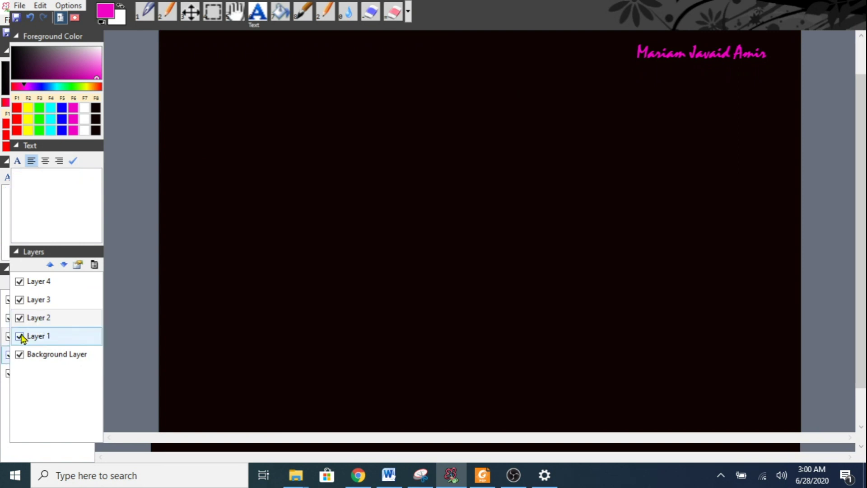
Hide Layer 3 and place the white title 'Angle Properties of Circle' at the top centre
left_click(20, 300)
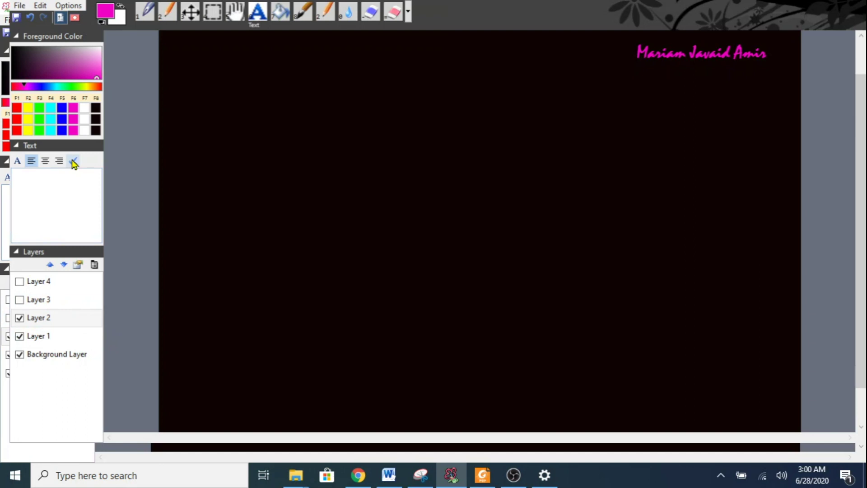
left_click(61, 178)
left_click(84, 108)
left_click(48, 204)
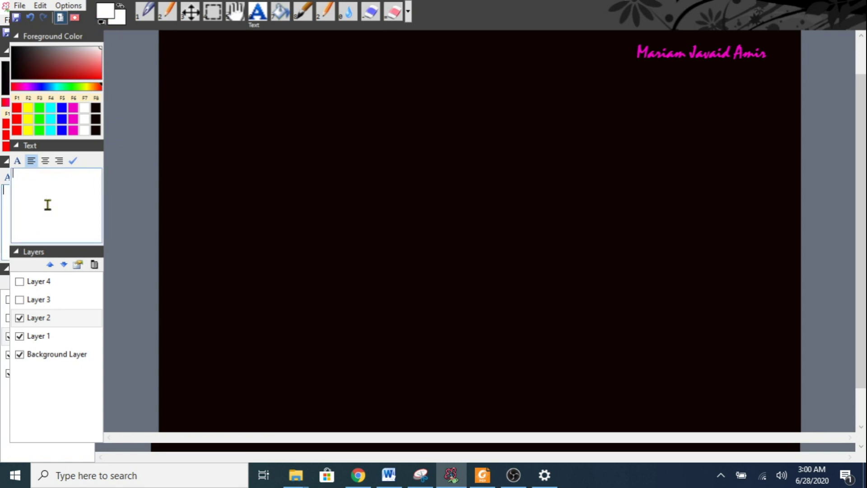
type("Angle Prope")
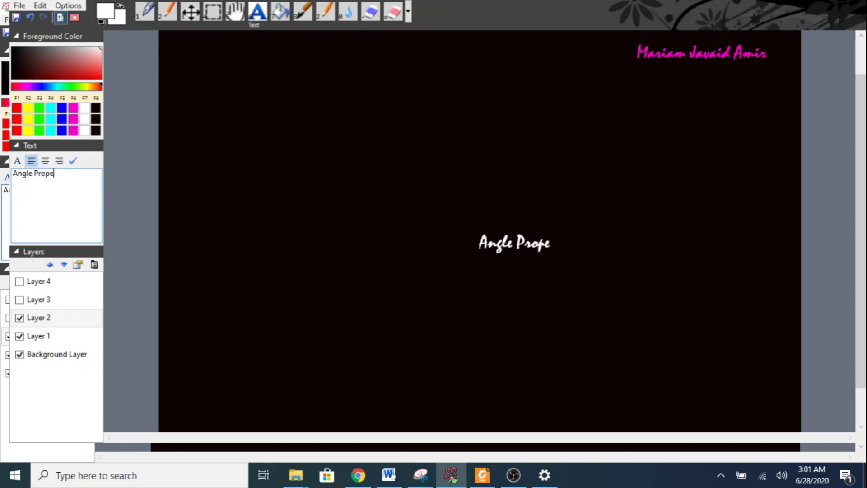
type("rties of ")
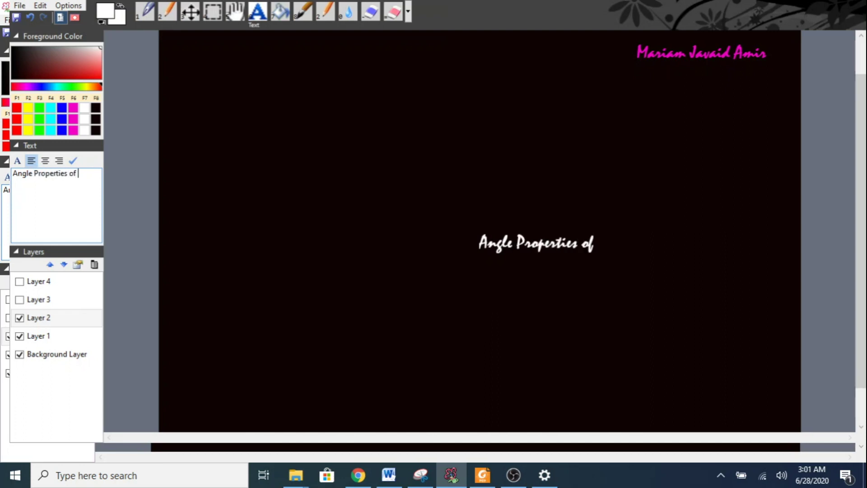
type("Circle")
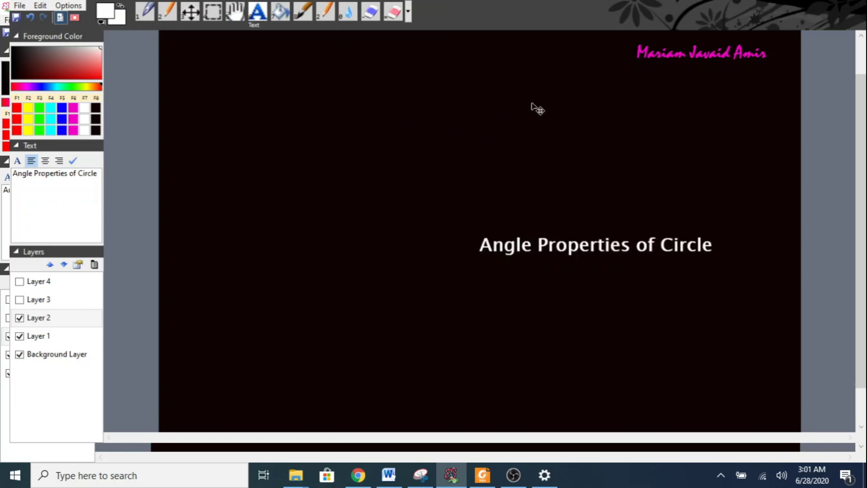
left_click_drag(560, 248, 413, 58)
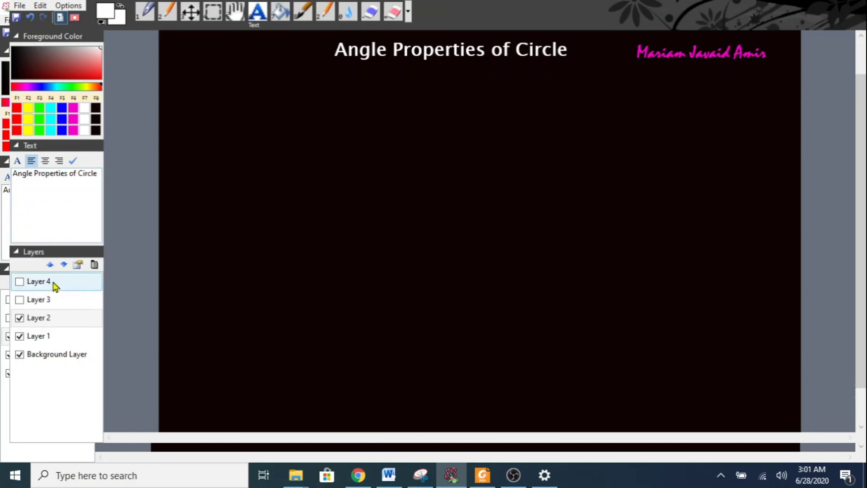
left_click(280, 12)
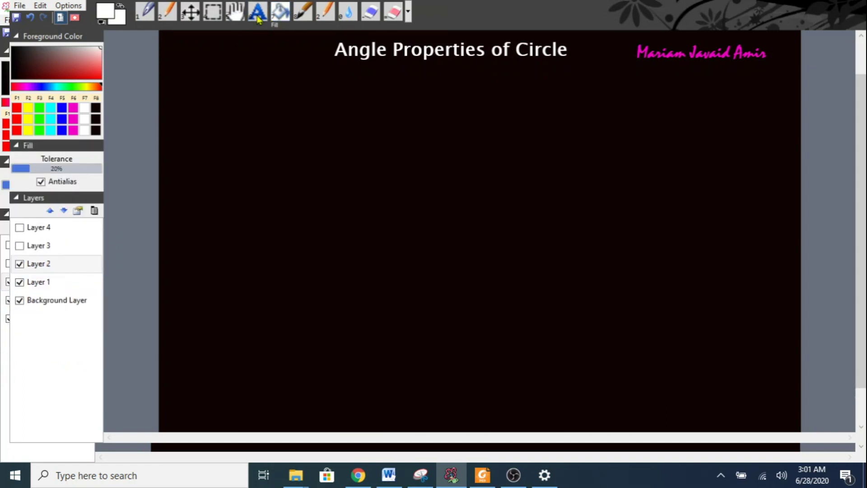
Place the white date 29/6/20 in the top-left corner, then show and select Layer 3
left_click(258, 18)
left_click(51, 185)
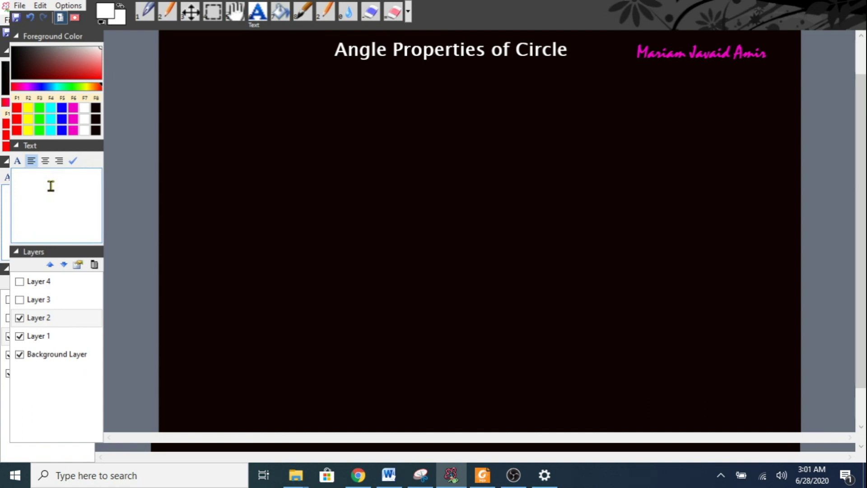
type("29/7")
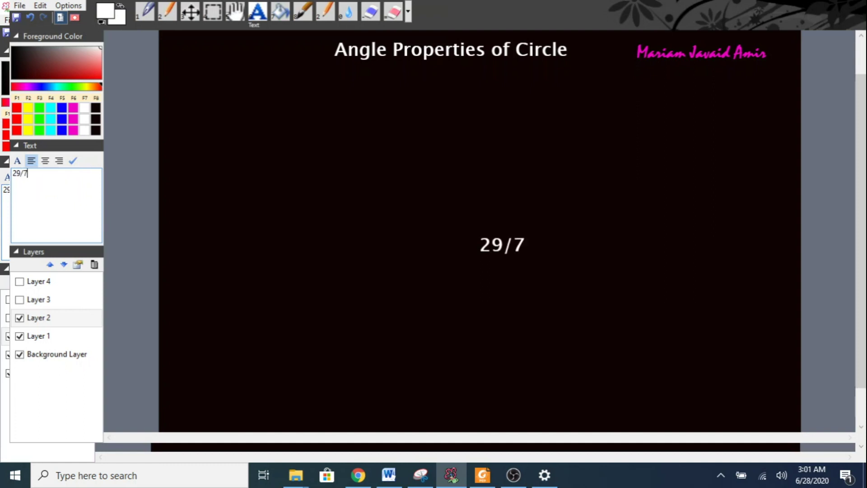
key("BackSpace")
type("6/20")
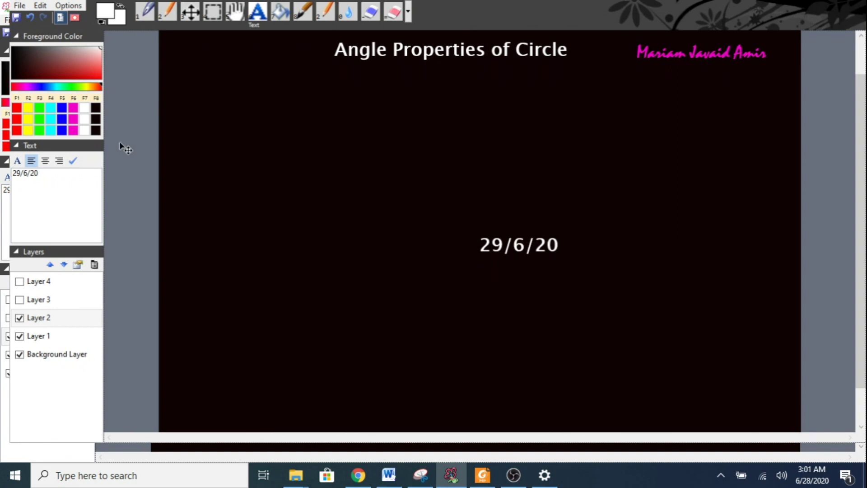
left_click_drag(494, 244, 194, 53)
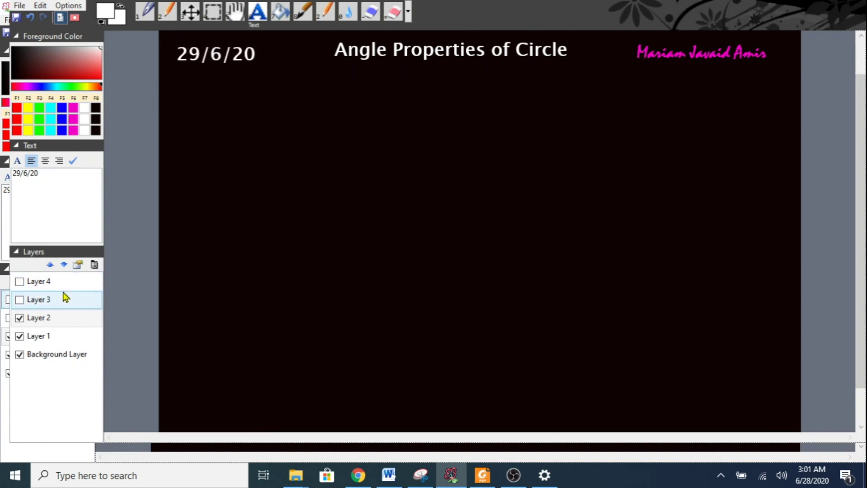
left_click(20, 300)
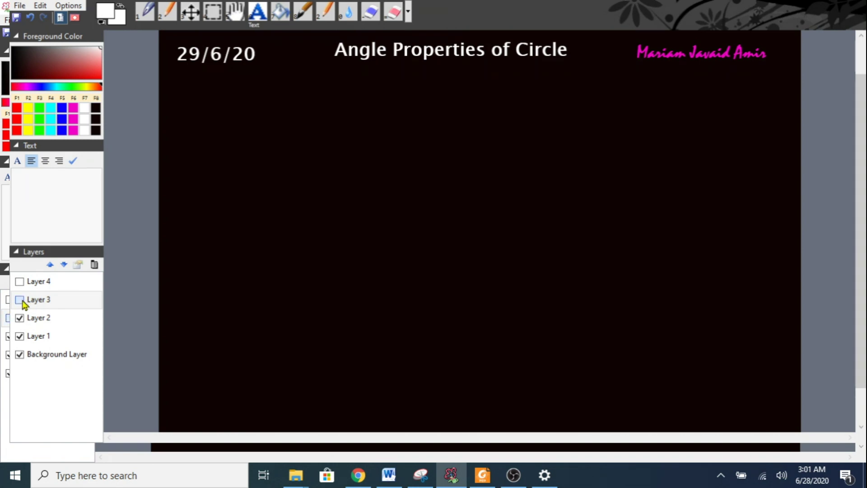
left_click(40, 305)
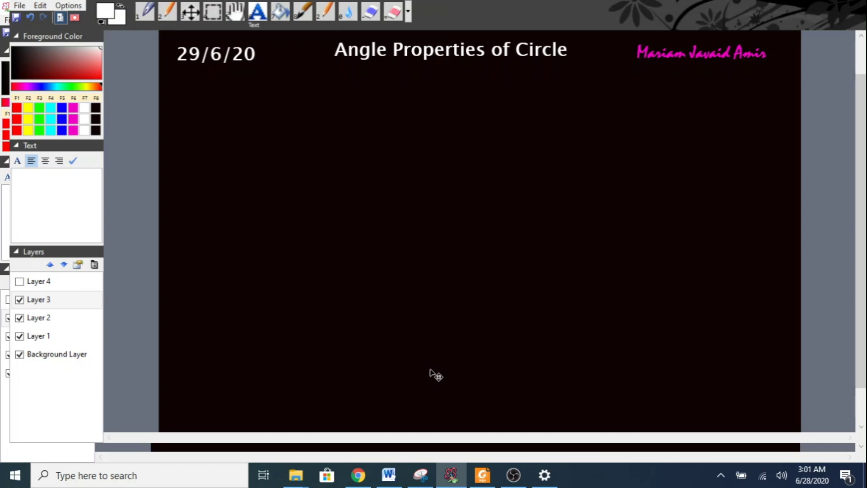
left_click(482, 475)
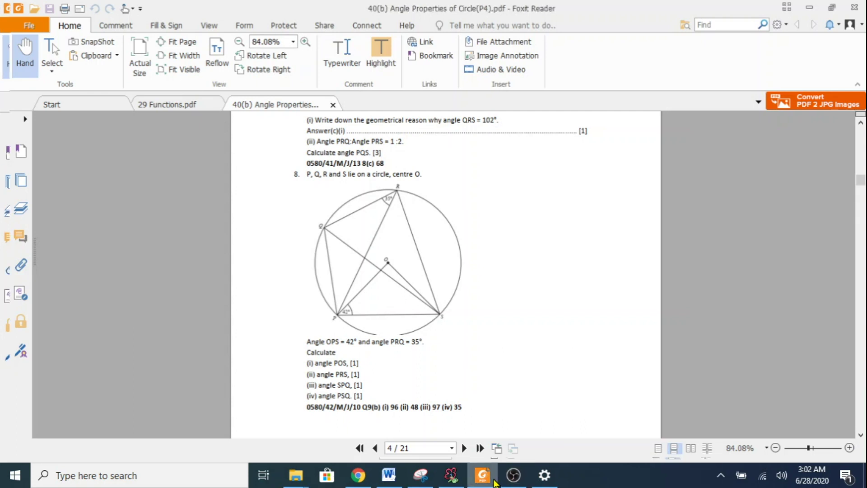
Copy question 8's circle diagram from Foxit Reader and paste it onto the SmoothDraw board with Ctrl+V
left_click(420, 475)
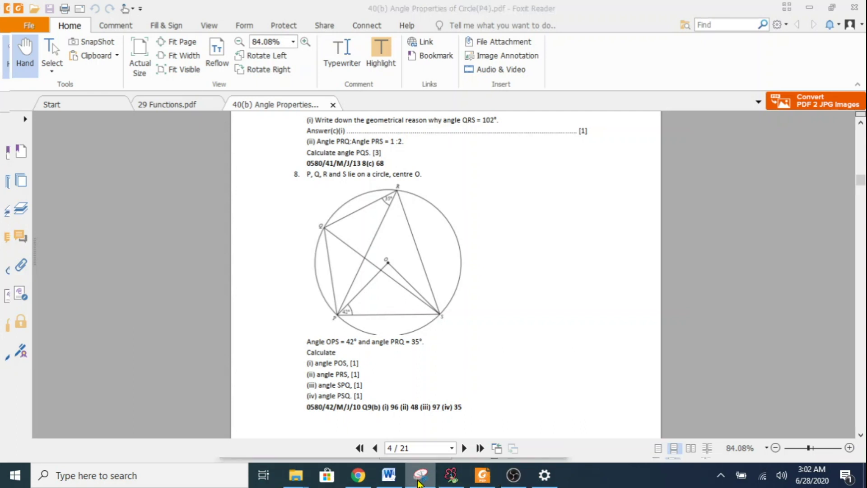
left_click(419, 477)
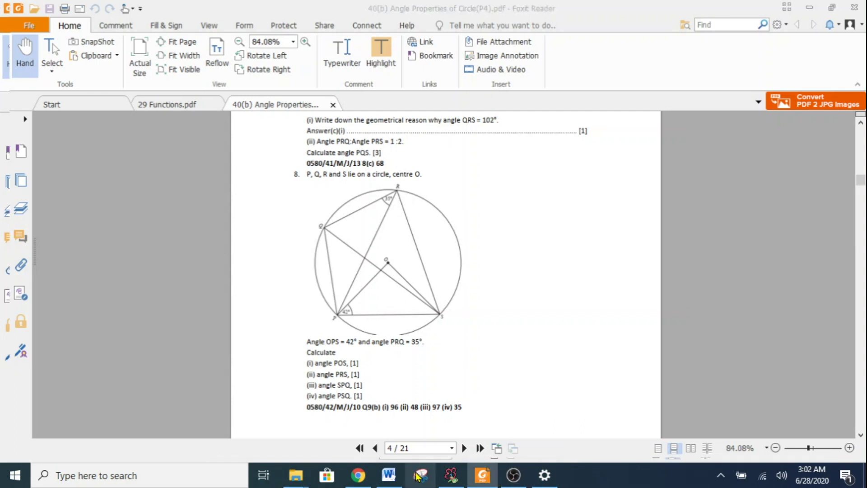
left_click(419, 477)
left_click(286, 169)
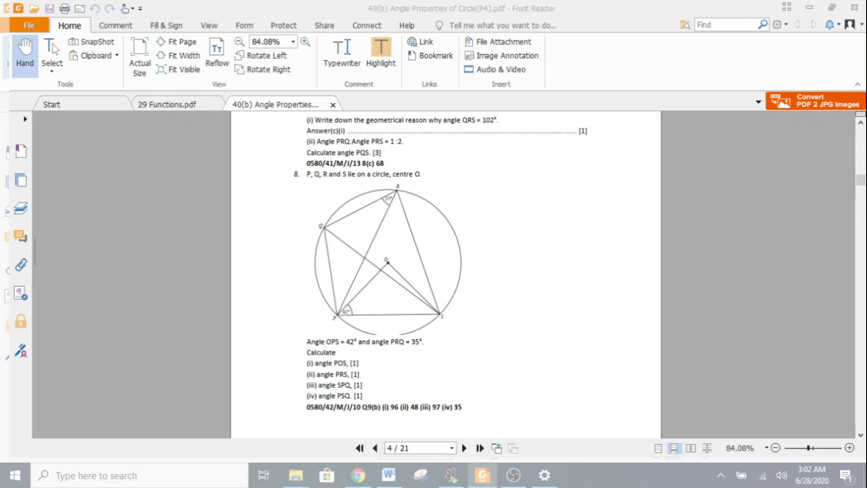
left_click(419, 476)
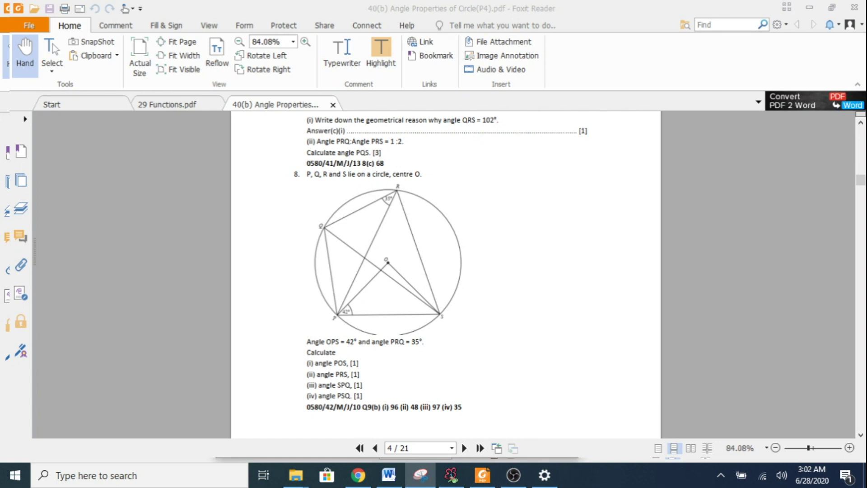
left_click(514, 476)
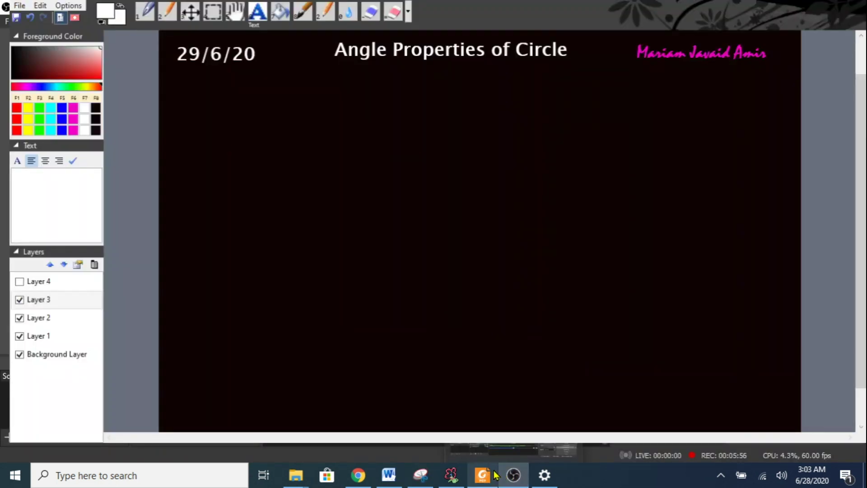
left_click(452, 476)
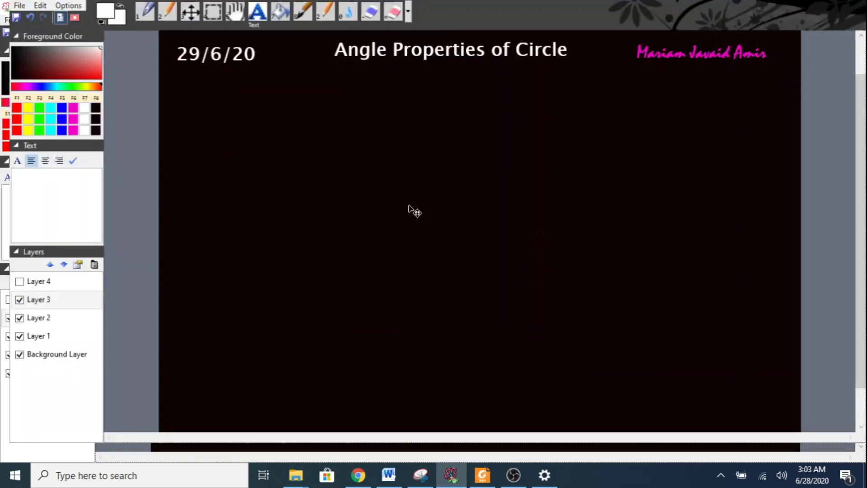
key("ctrl+v")
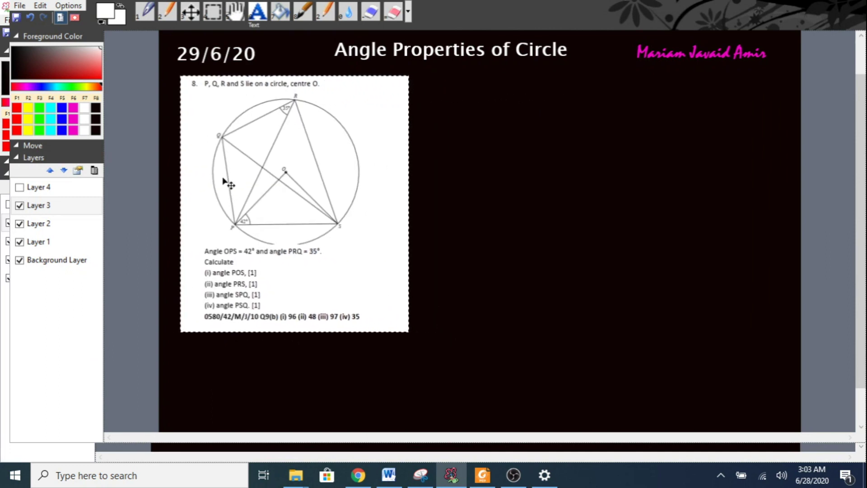